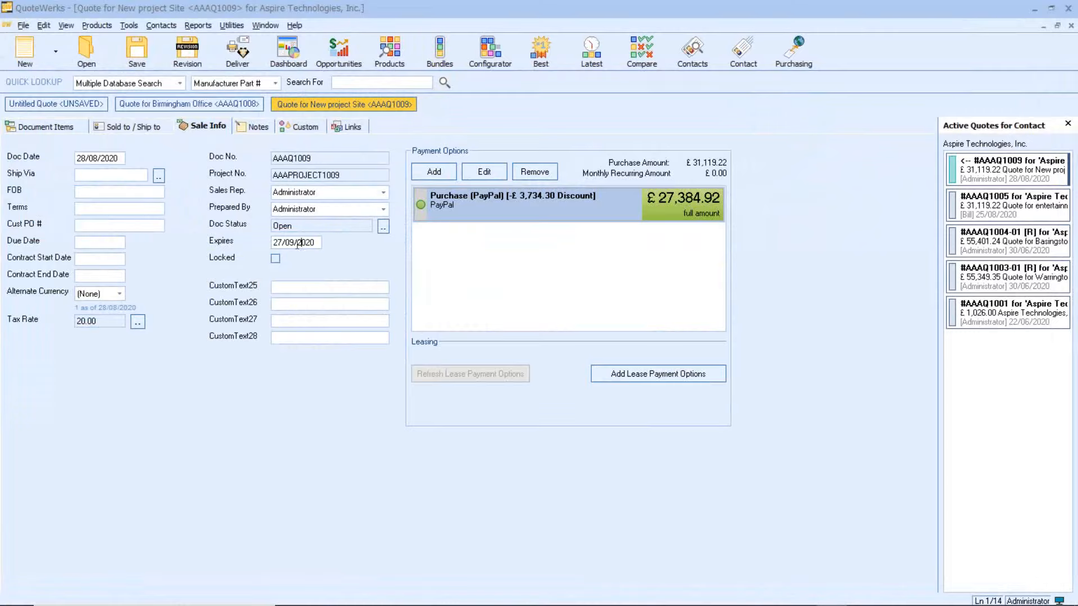
# Look up the predefined choices for the quote's Terms field and leave the field blank
pyautogui.click(90, 209)
pyautogui.press('F2')
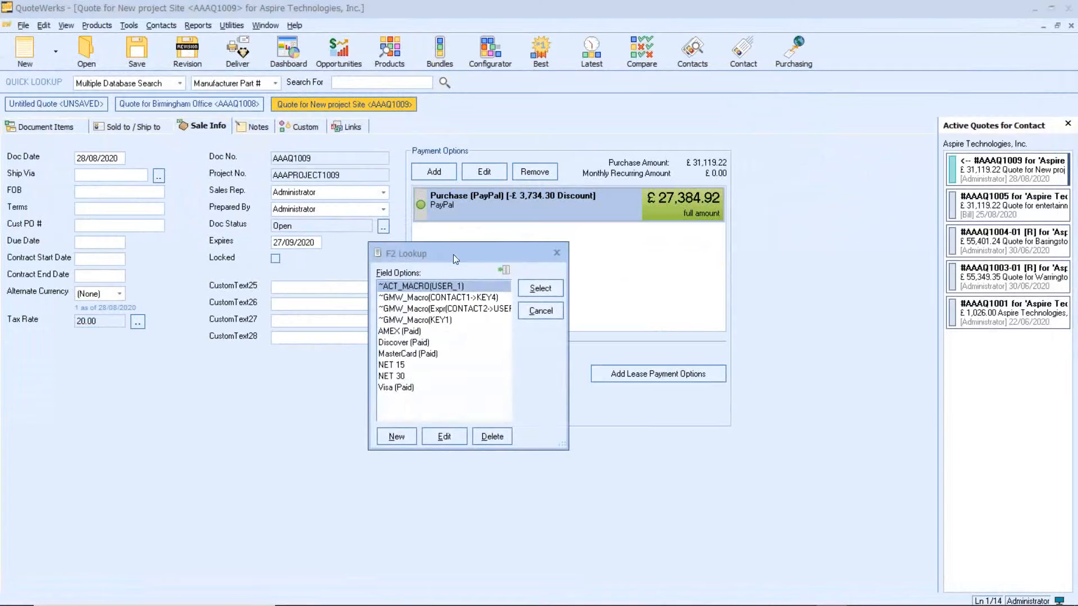
pyautogui.moveTo(453, 254); pyautogui.dragTo(428, 238)
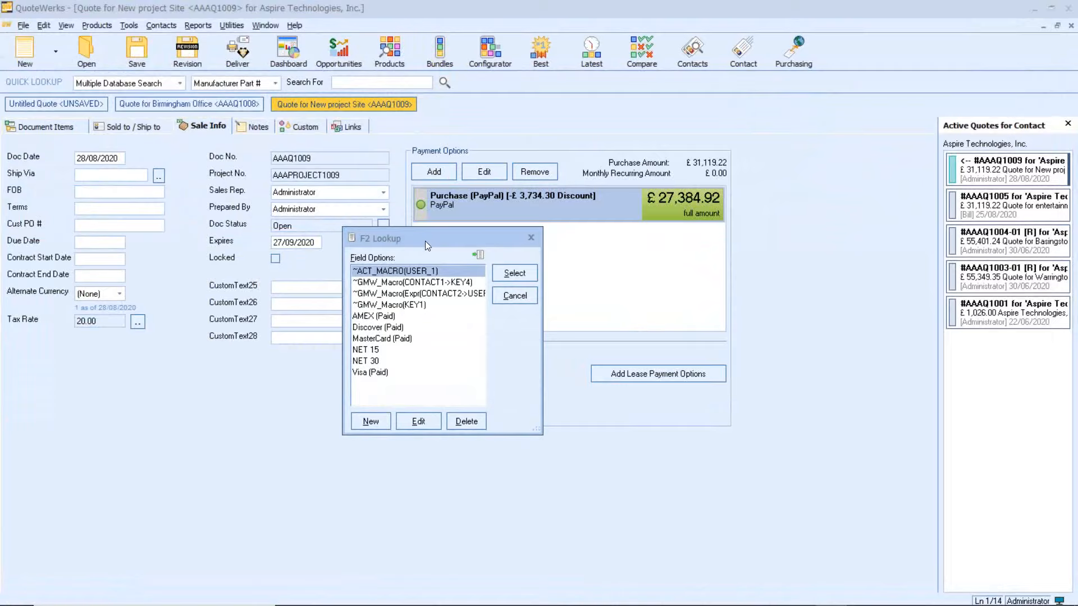
pyautogui.click(530, 239)
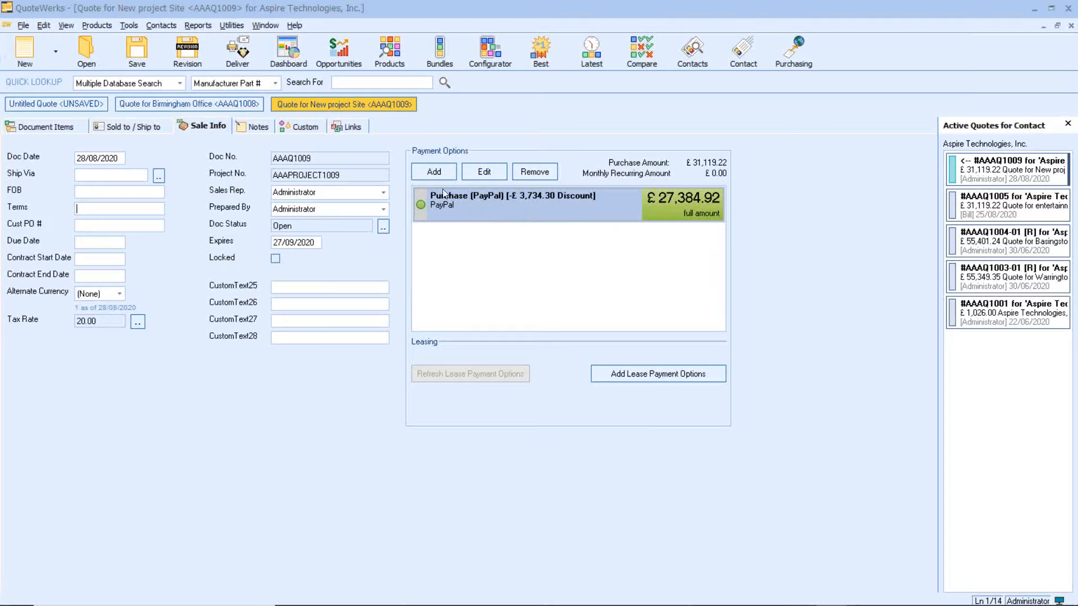
# Open the program-wide payment defaults for new documents
pyautogui.click(129, 29)
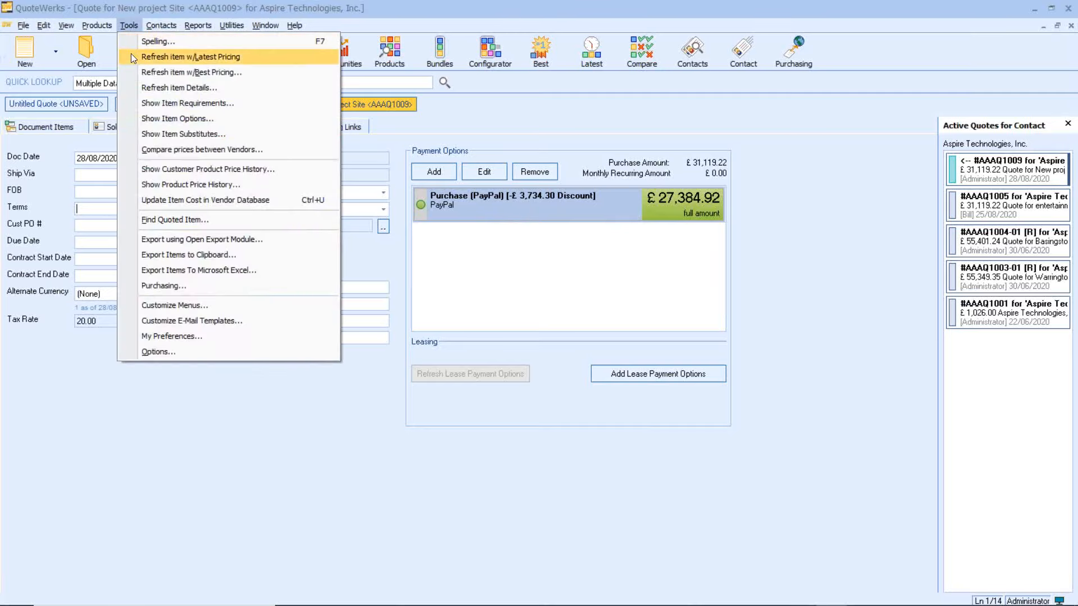
pyautogui.click(188, 354)
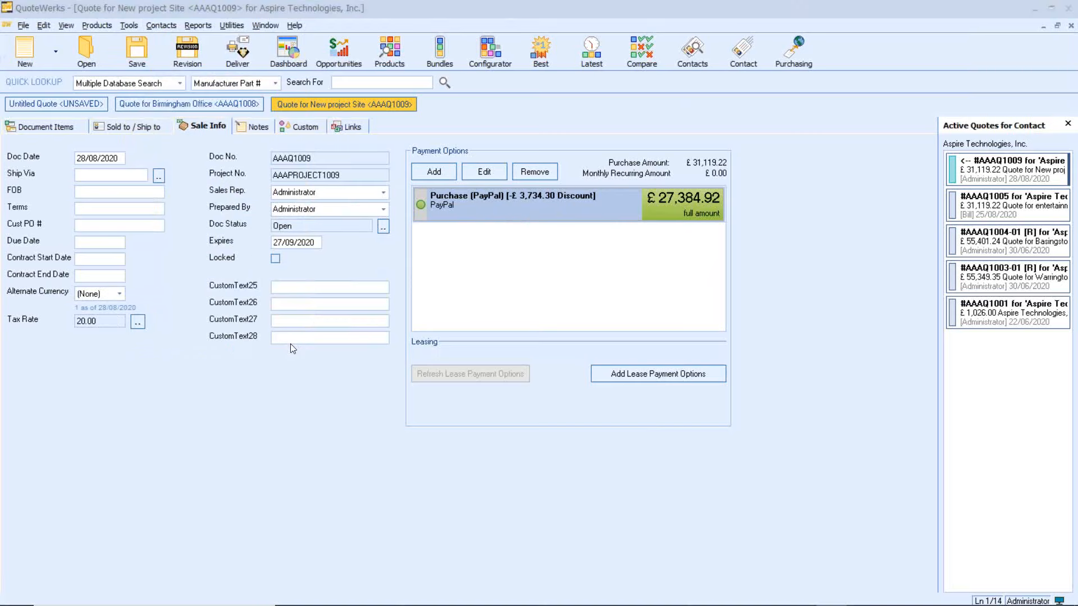
pyautogui.click(652, 141)
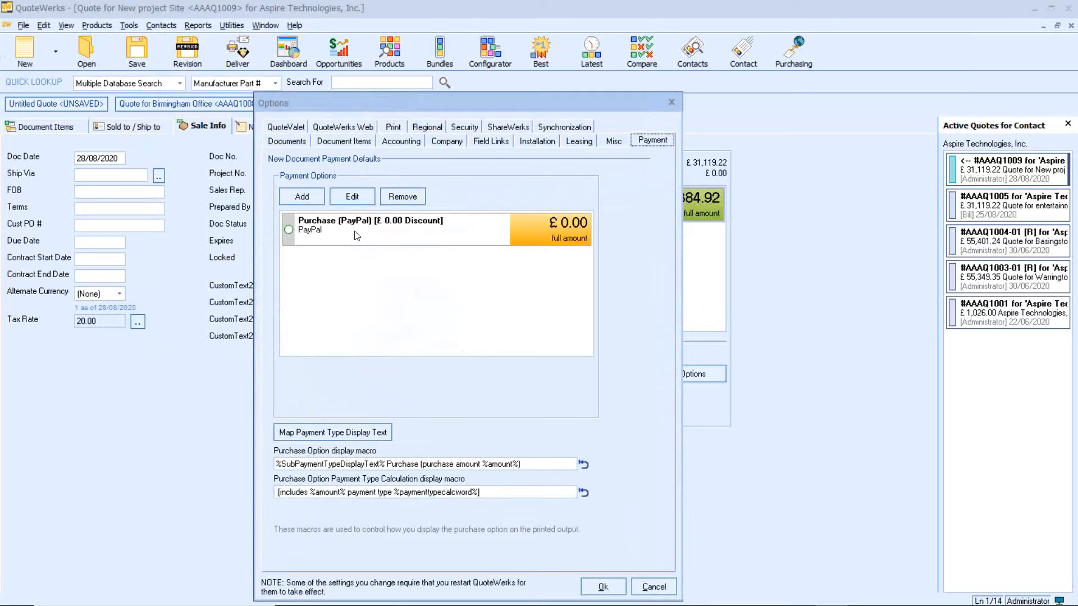
# Examine the payment types and charge or discount calculations offered for a new default payment option, and leave the options without saving
pyautogui.click(309, 199)
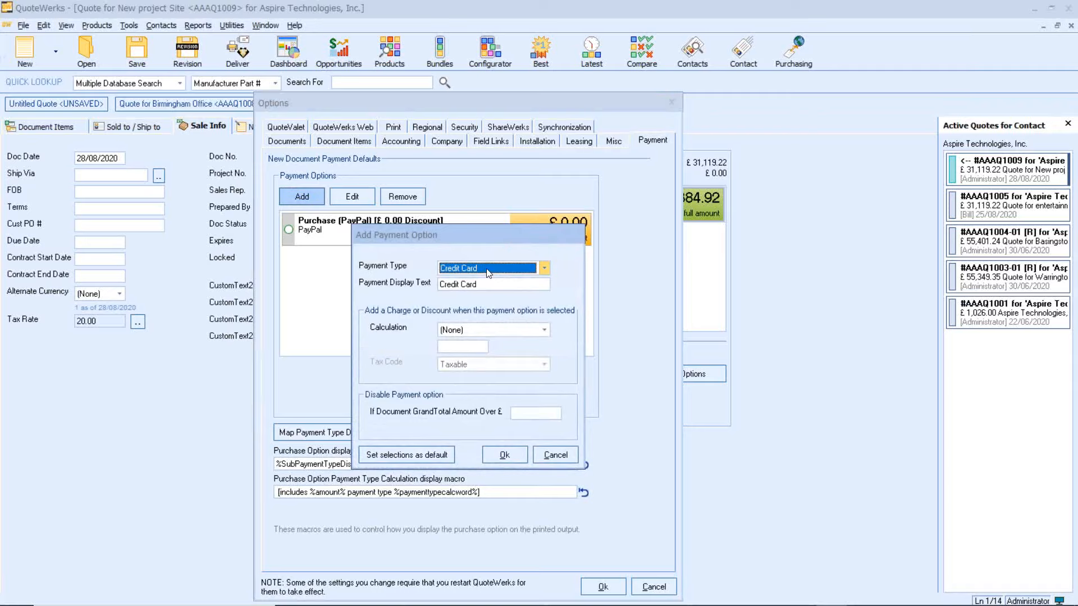
pyautogui.click(487, 272)
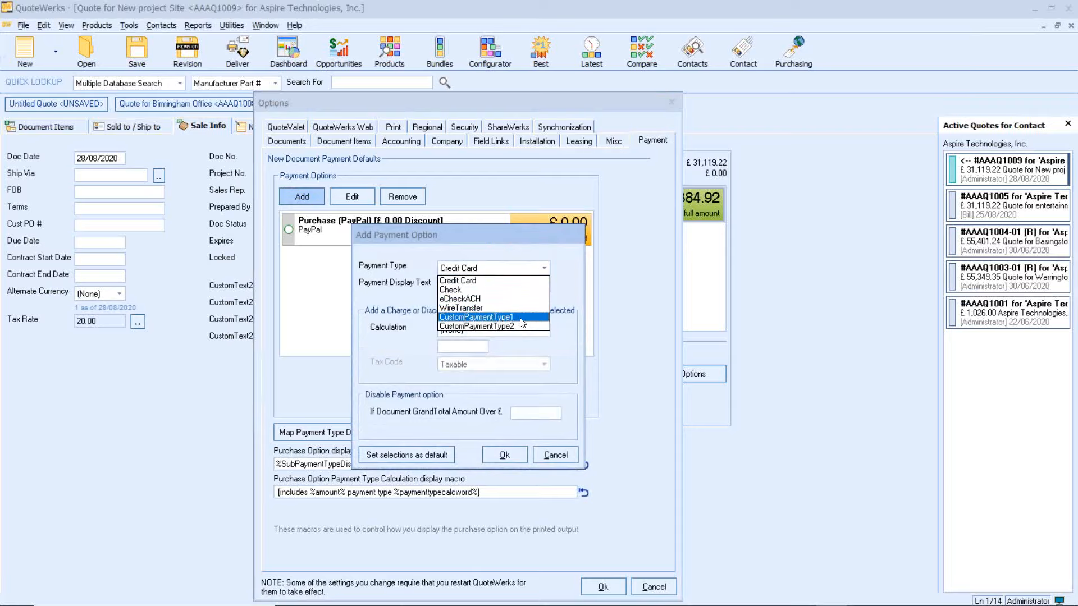
pyautogui.click(509, 281)
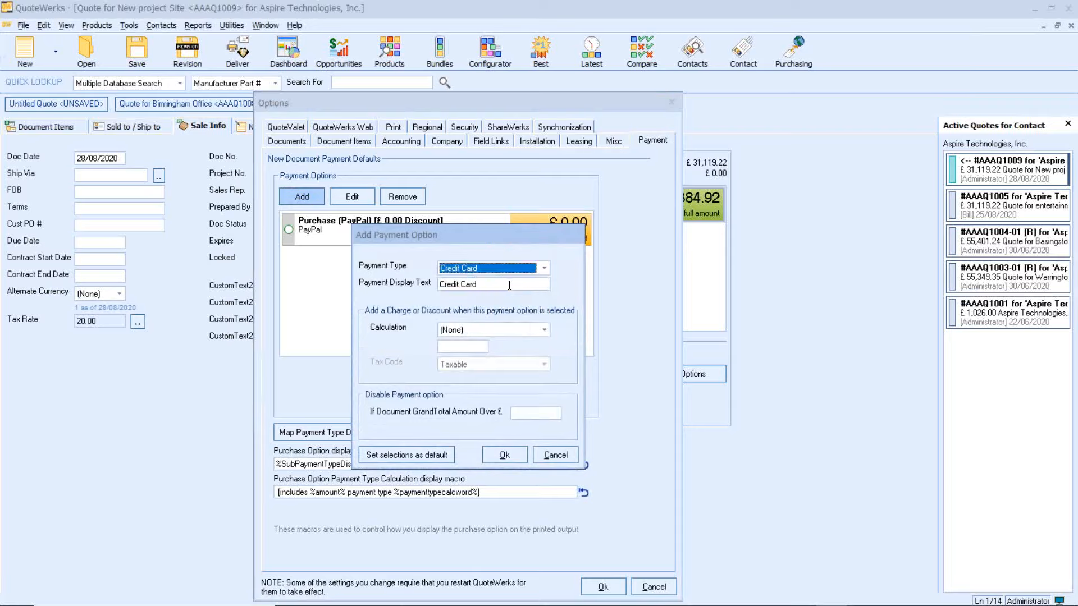
pyautogui.click(497, 330)
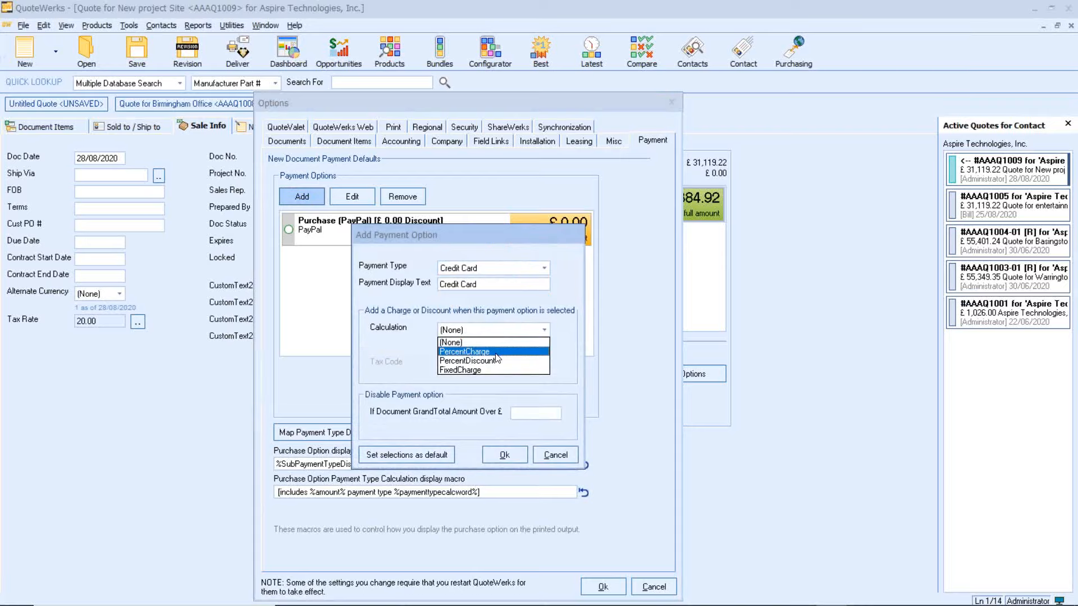
pyautogui.click(562, 457)
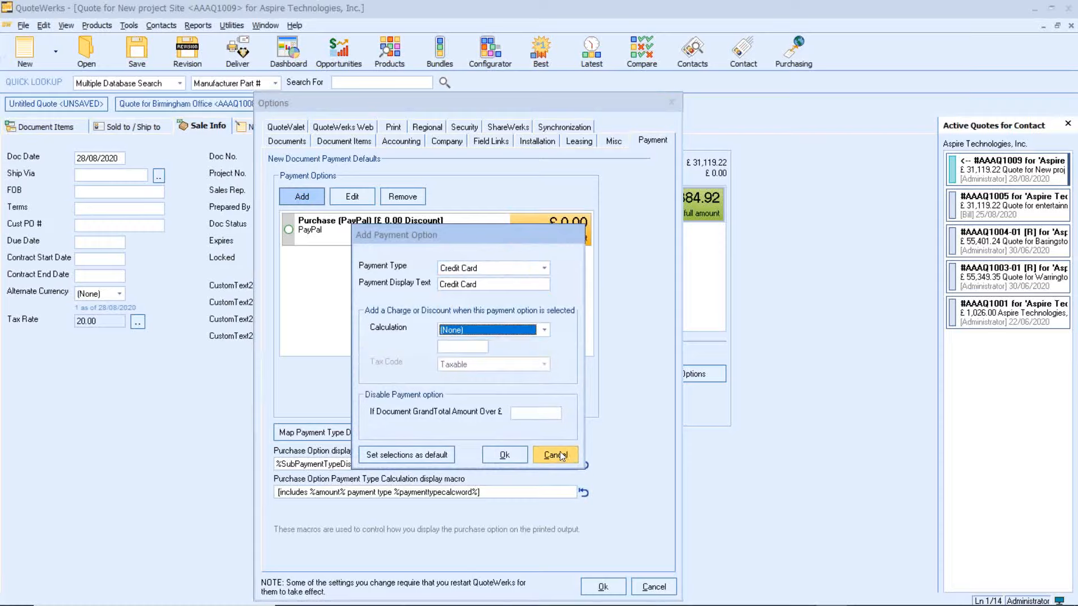
pyautogui.click(556, 456)
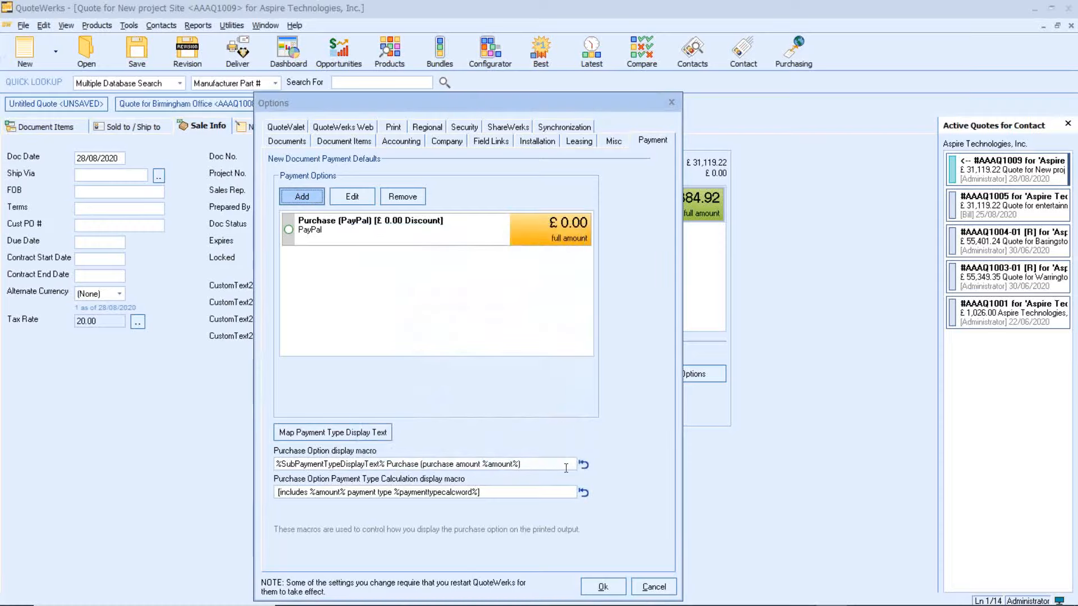
pyautogui.click(653, 587)
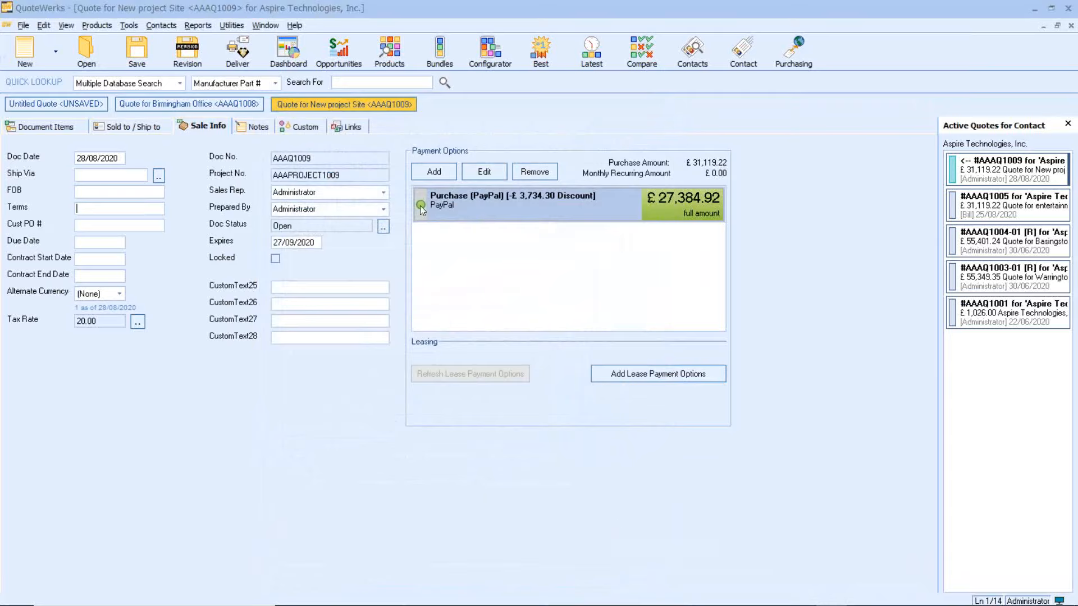
# Check the quote's line items and payment options, and preview the quote with the Quote (Galaxy w/Cover) layout
pyautogui.click(54, 131)
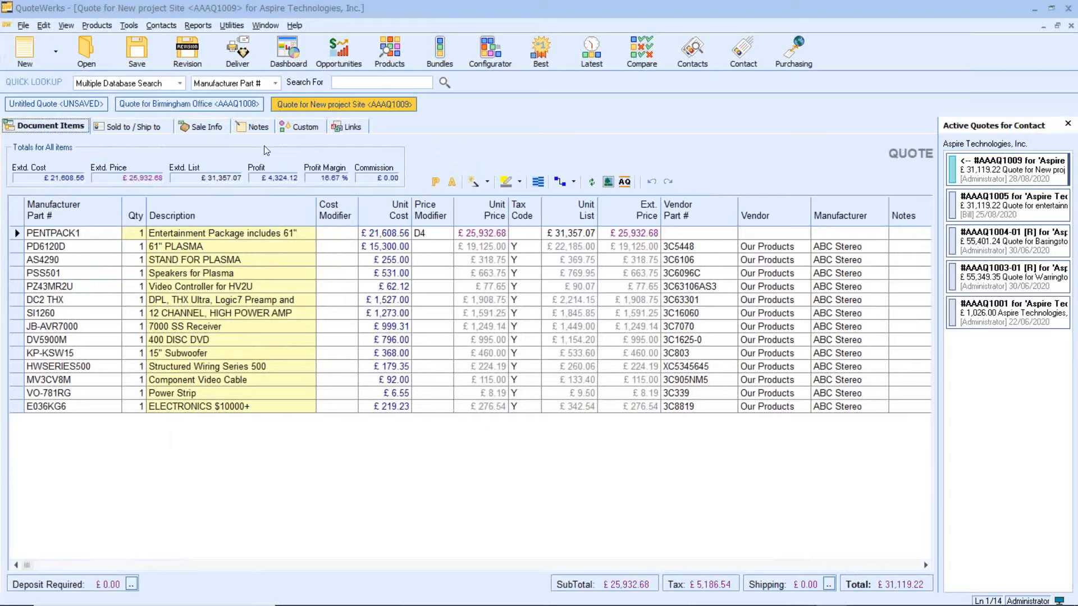
pyautogui.click(205, 126)
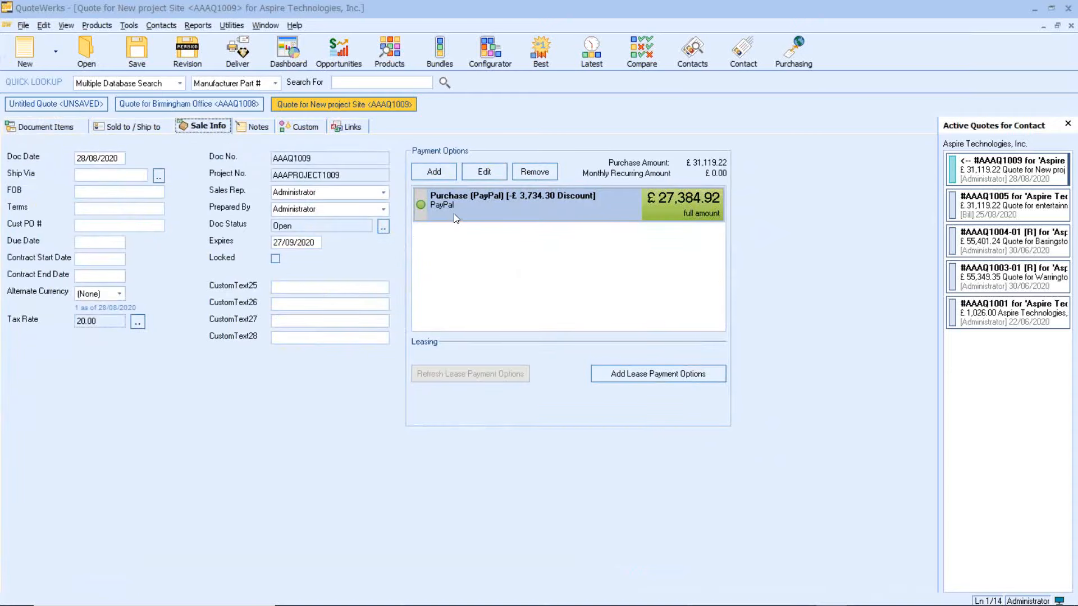
pyautogui.click(243, 59)
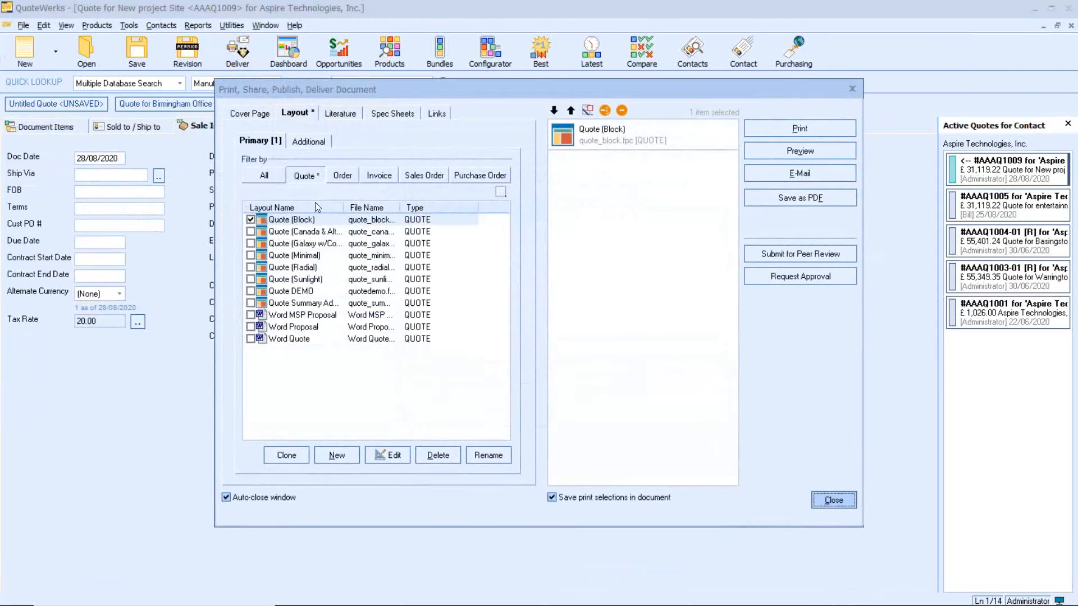
pyautogui.click(328, 245)
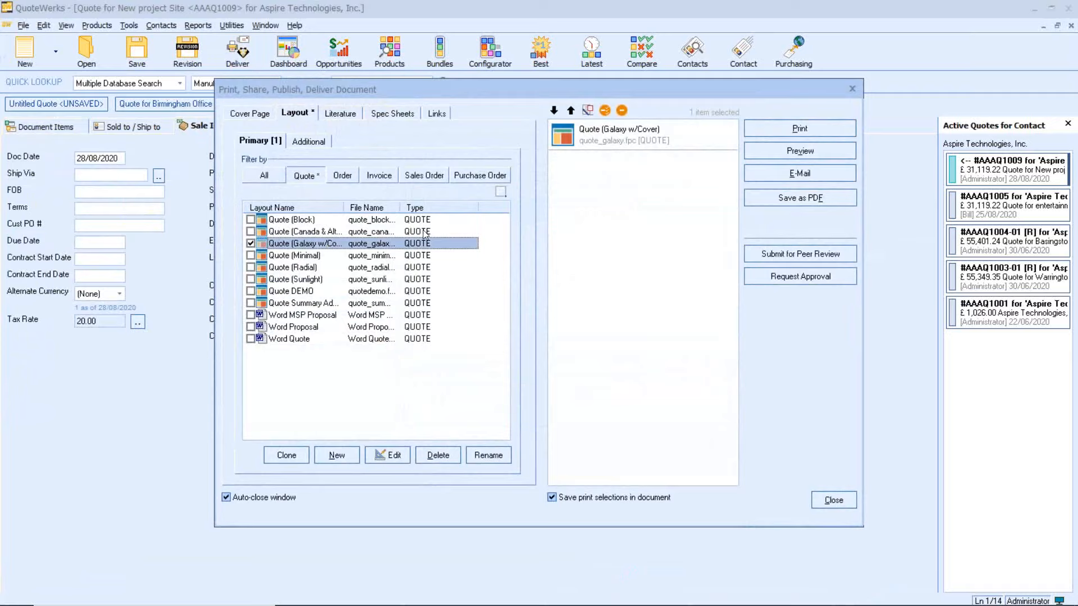
pyautogui.click(754, 150)
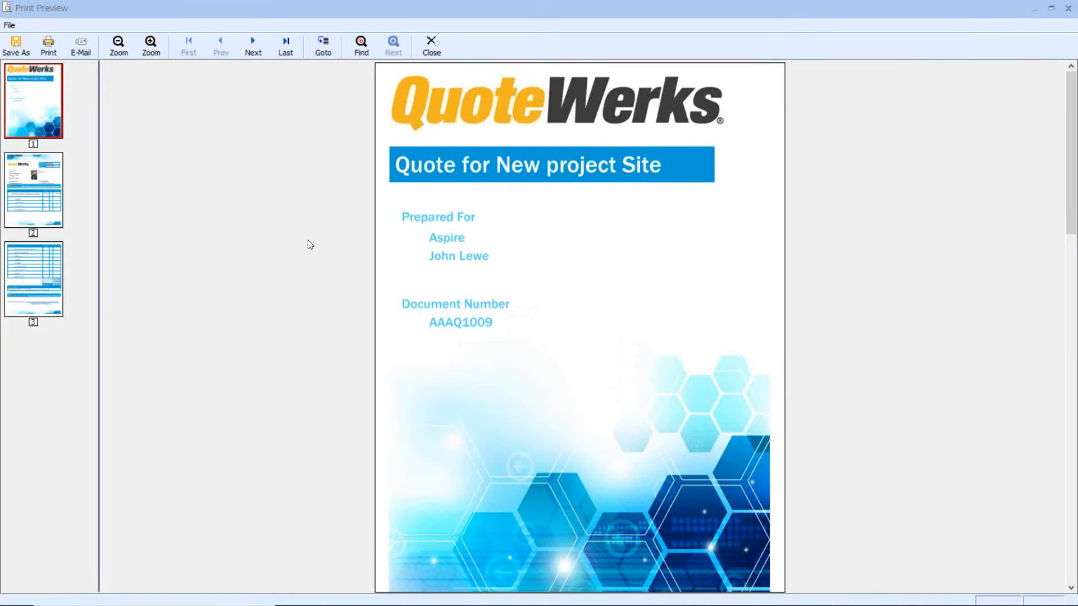
# Inspect the totals and payment options on page 3 of the print preview at a larger zoom and close the preview
pyautogui.click(47, 275)
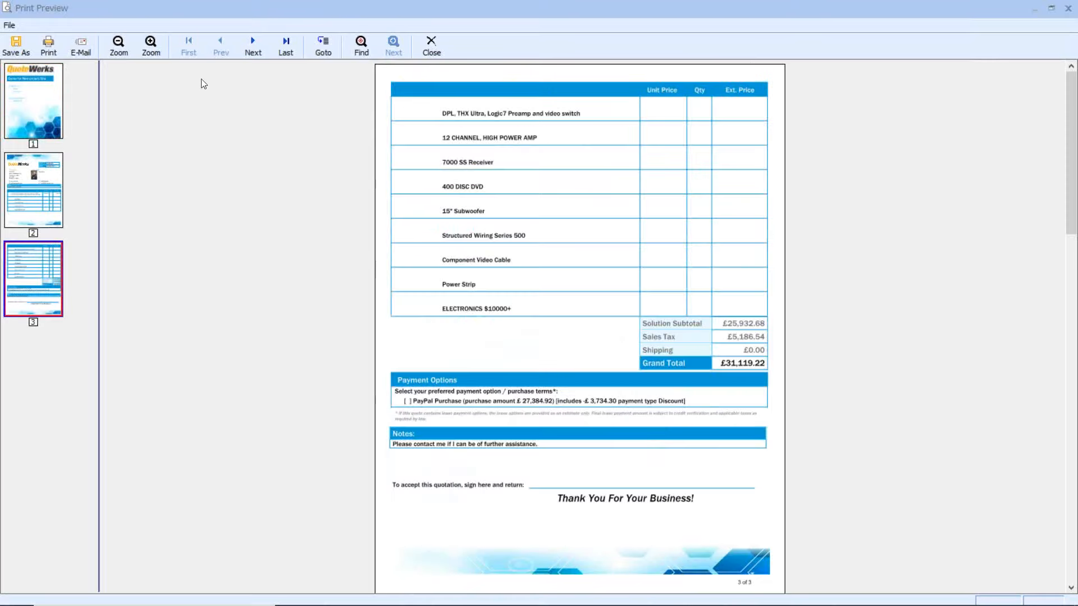
pyautogui.click(150, 48)
pyautogui.click(150, 50)
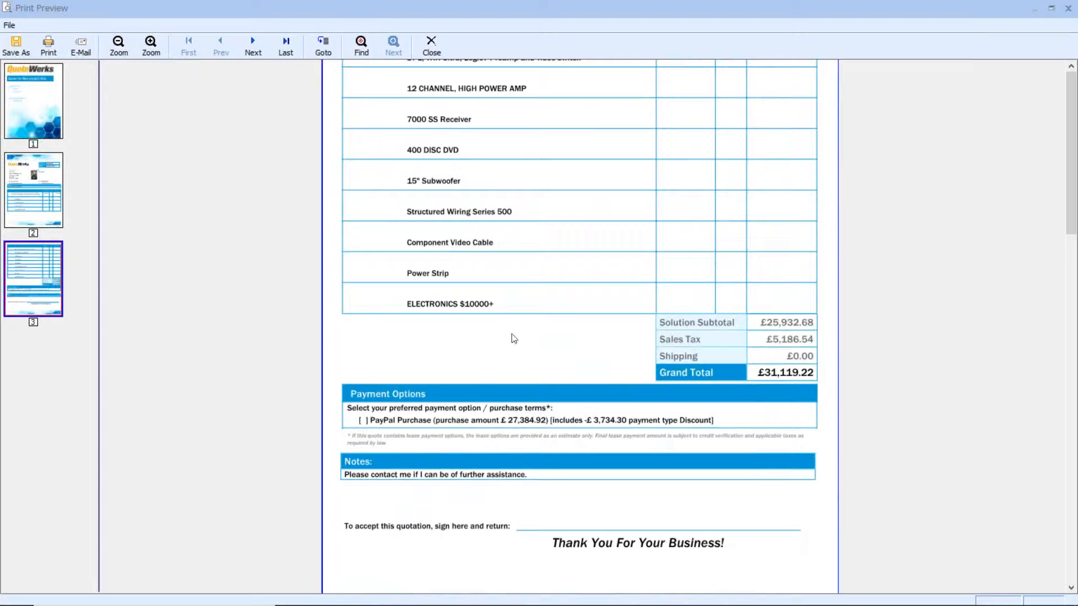
pyautogui.click(432, 50)
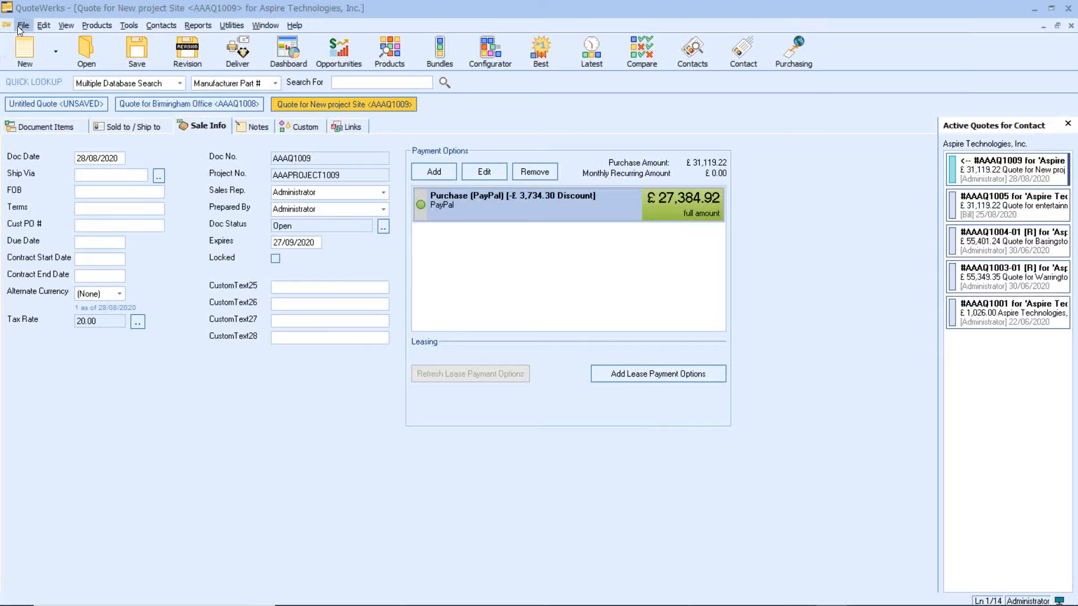
pyautogui.click(23, 26)
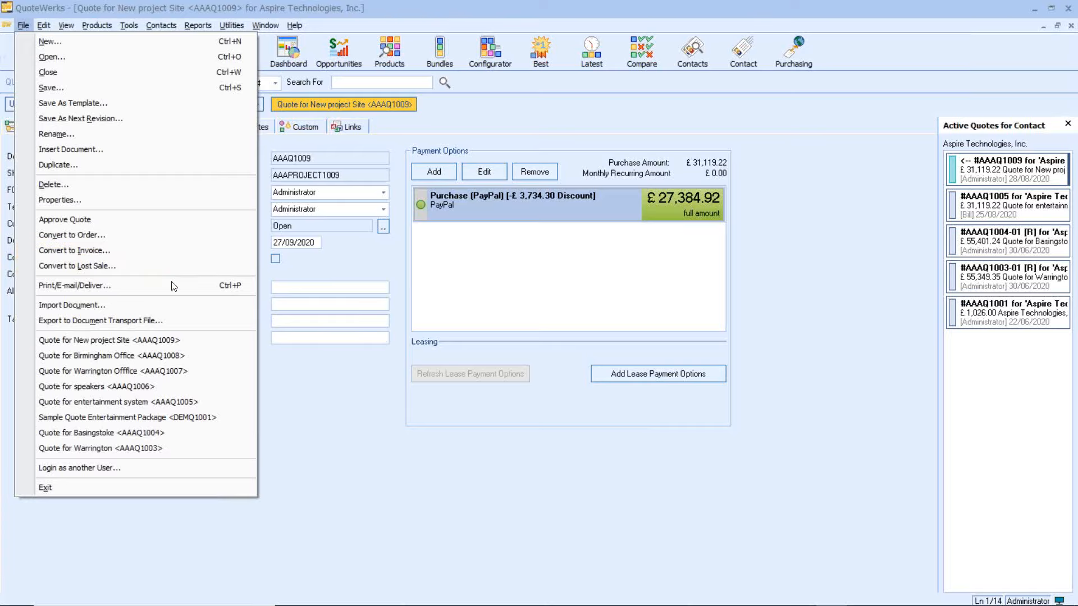
pyautogui.click(301, 405)
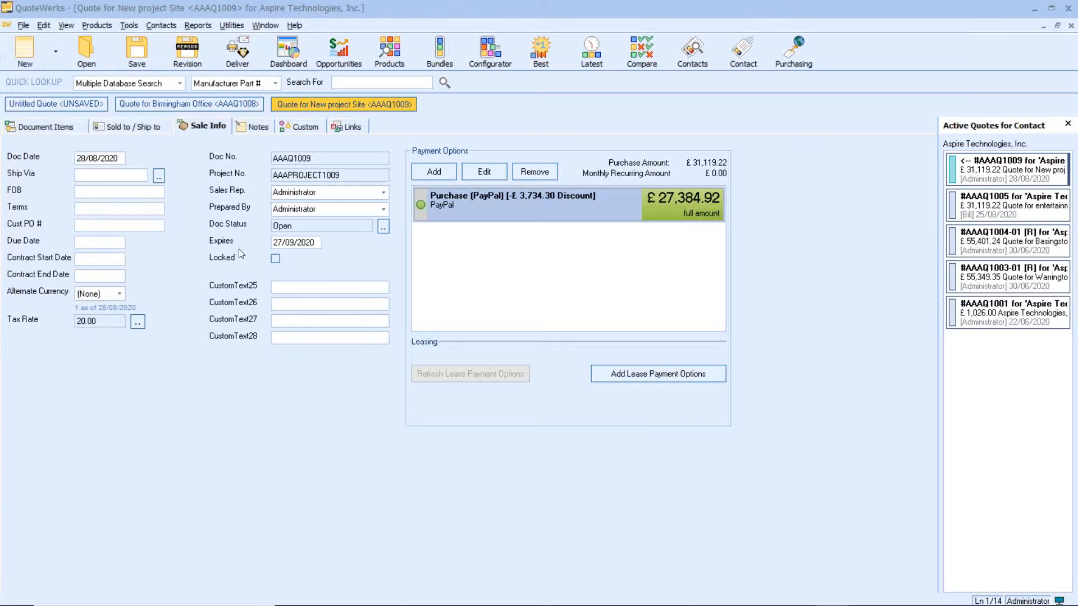
# Review the supported contact managers and the QuoteWerks contact settings in the contact manager setup, and leave it without changes
pyautogui.click(152, 25)
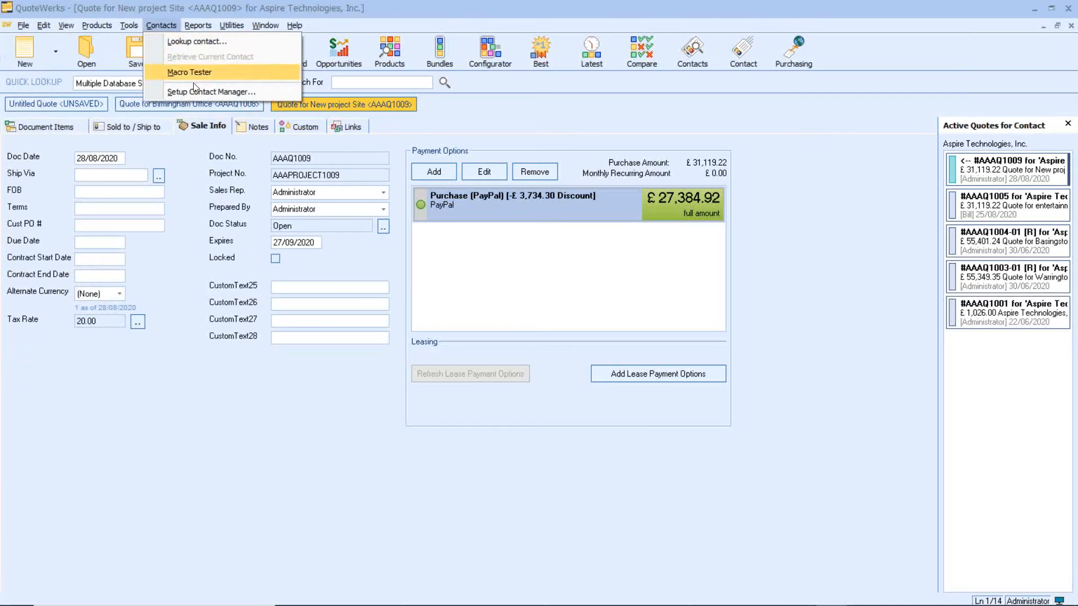
pyautogui.click(203, 94)
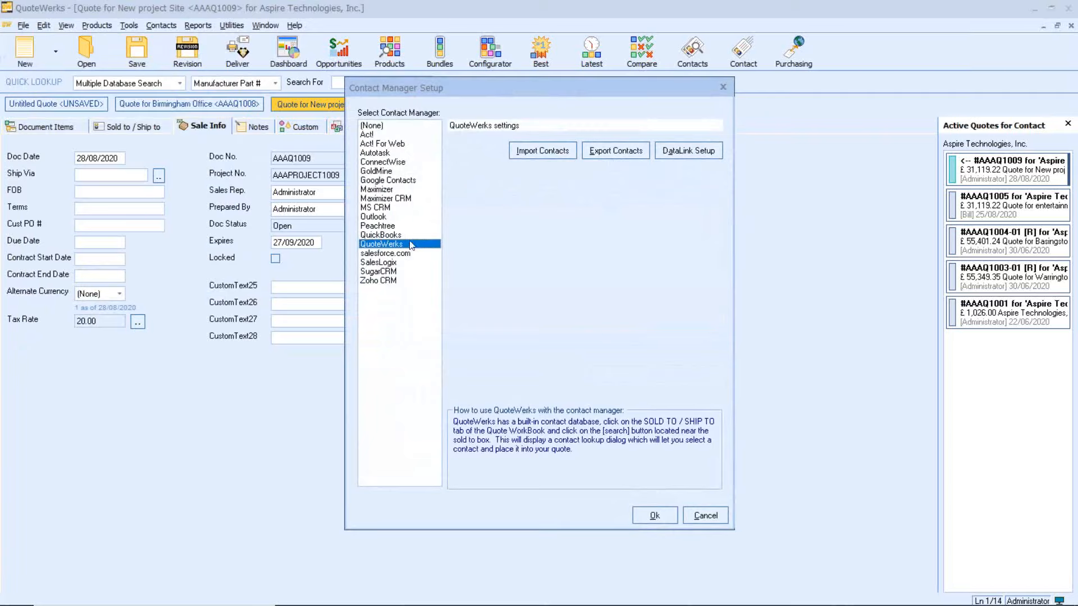
pyautogui.click(705, 515)
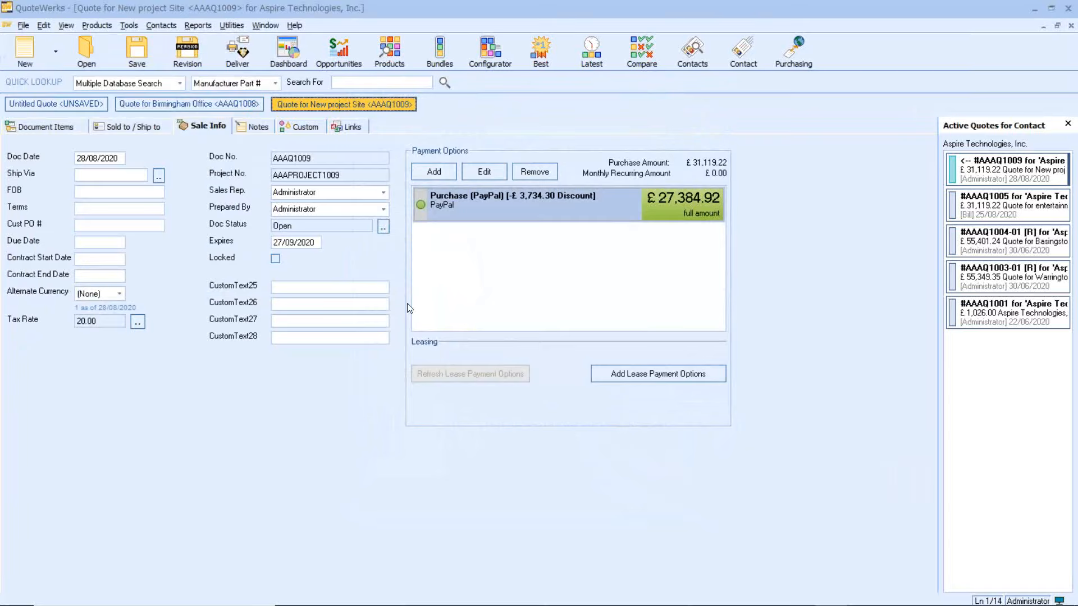
# Review the print, e-mail and PDF delivery choices for the quote without sending it
pyautogui.click(242, 55)
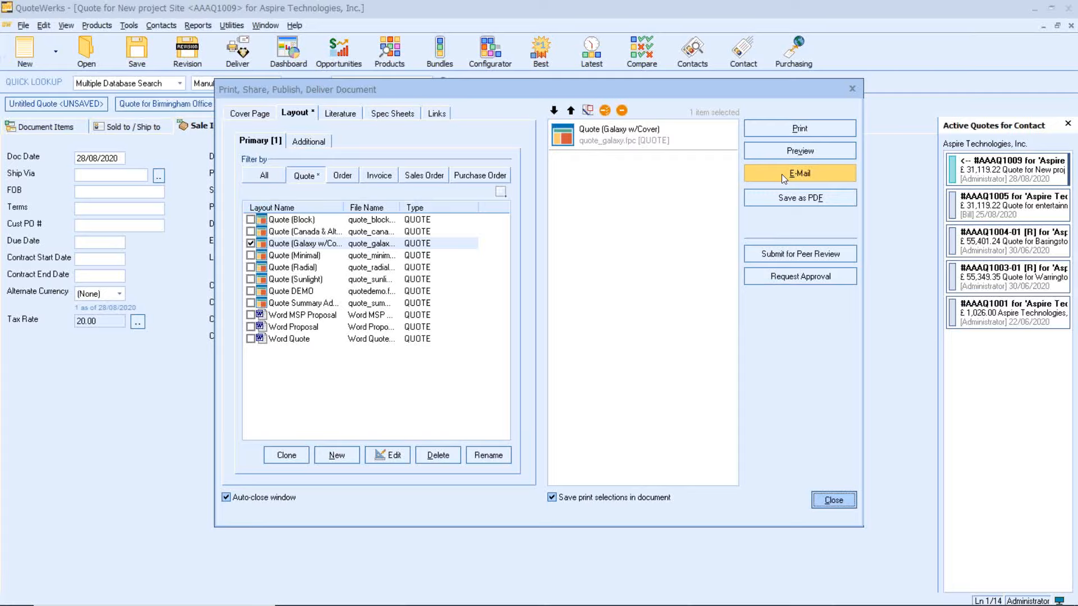
pyautogui.click(834, 500)
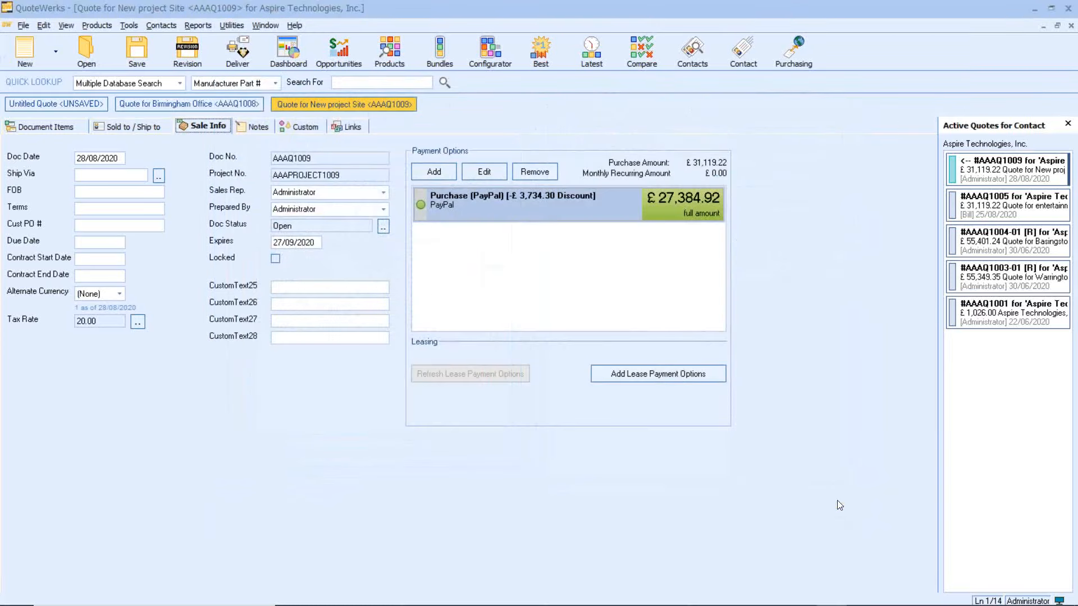